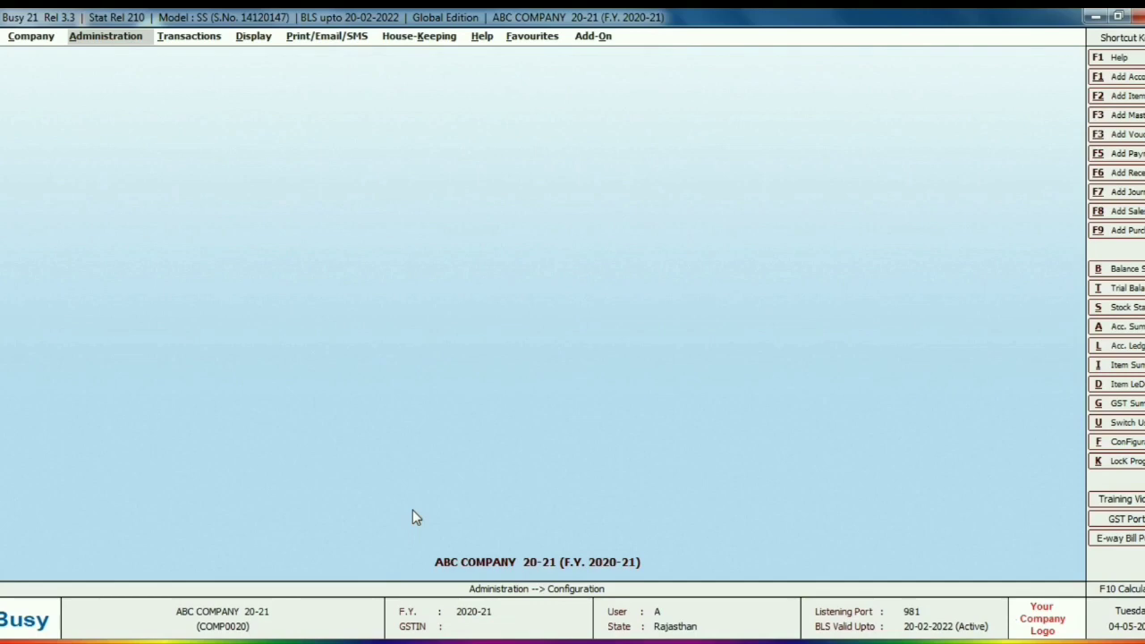
# Open the Advanced configuration for Invoice / Document Printing.
pyautogui.press('Return')
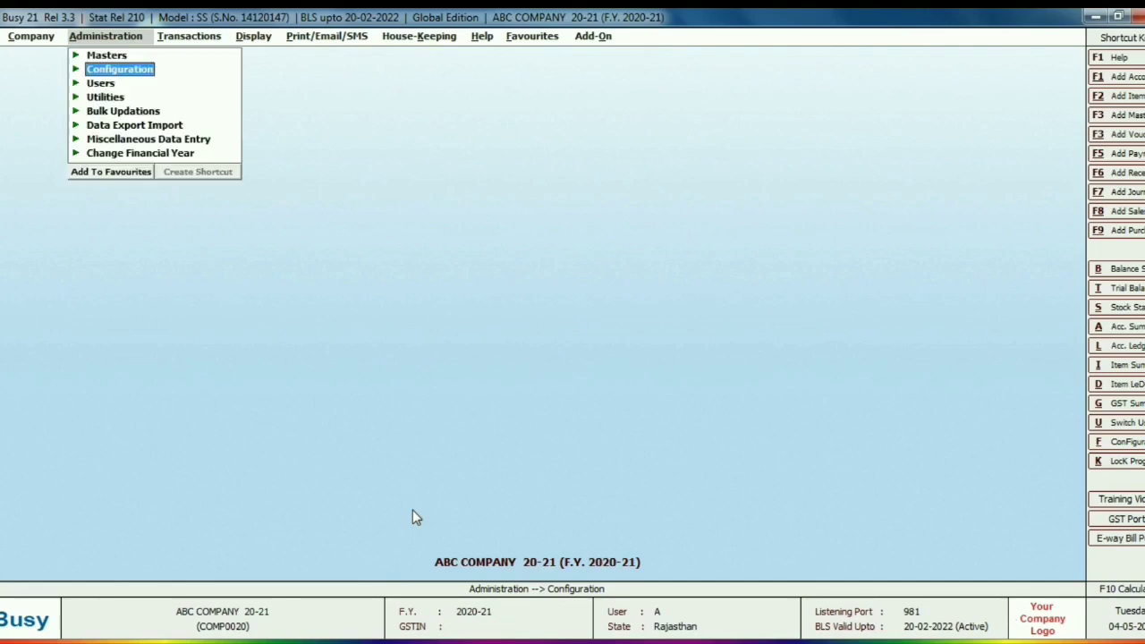
pyautogui.press('Return')
pyautogui.press('Down')
pyautogui.press('Down')
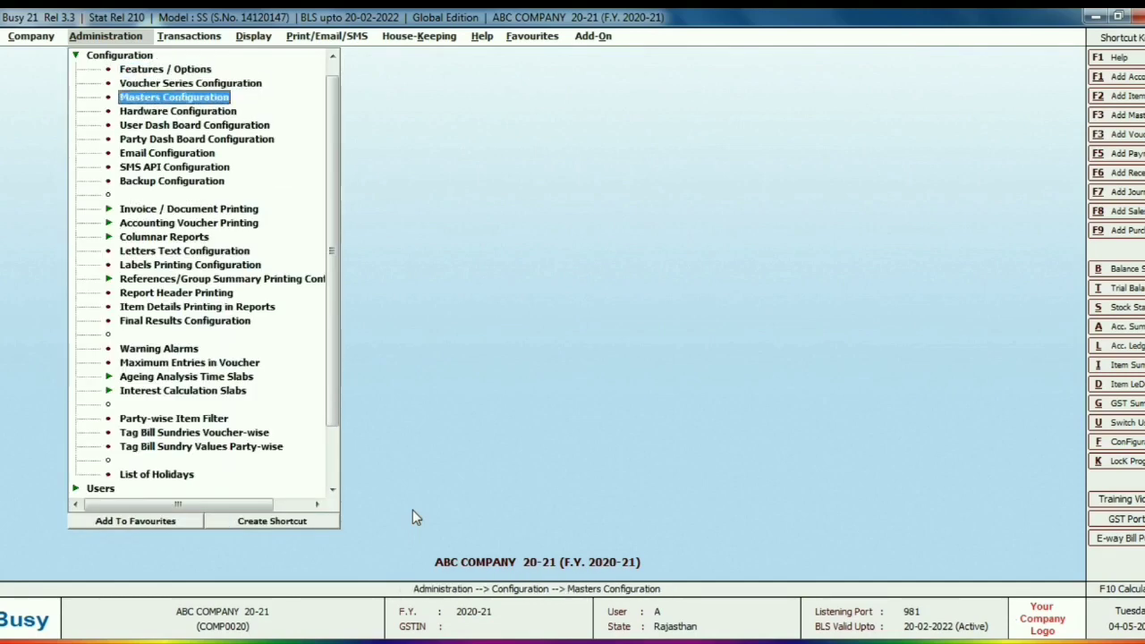
pyautogui.click(153, 213)
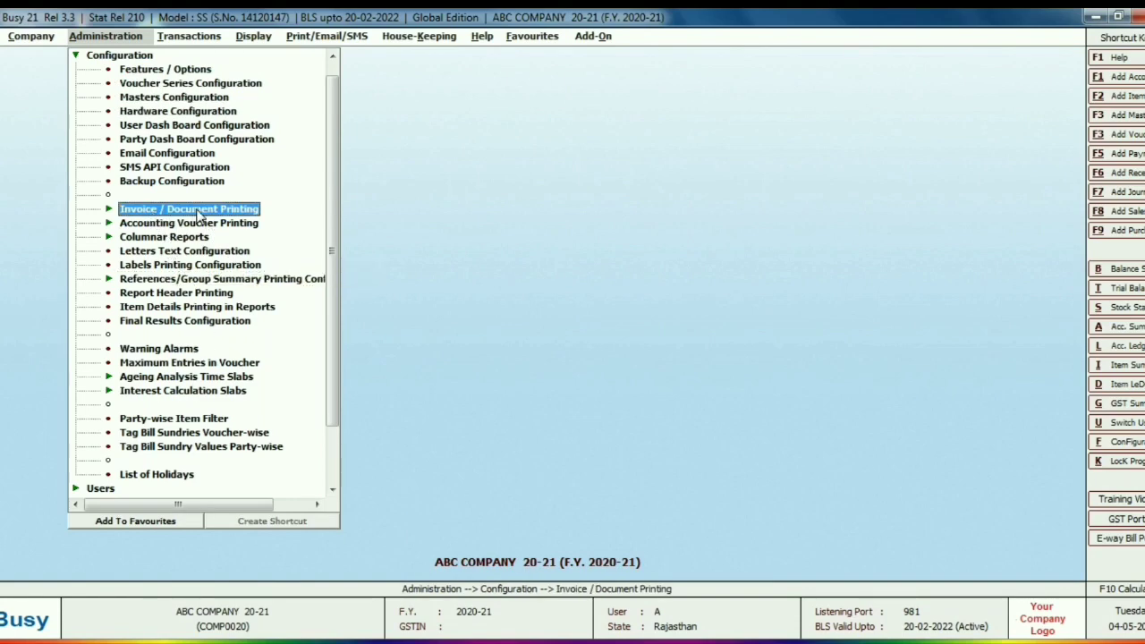
pyautogui.doubleClick(199, 213)
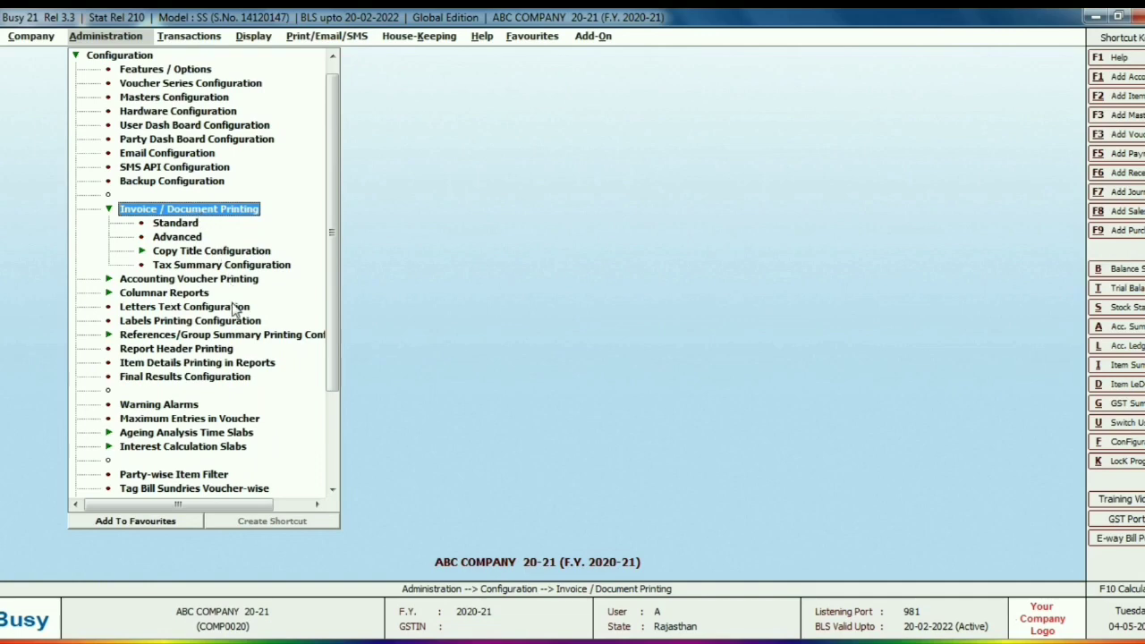
pyautogui.doubleClick(179, 237)
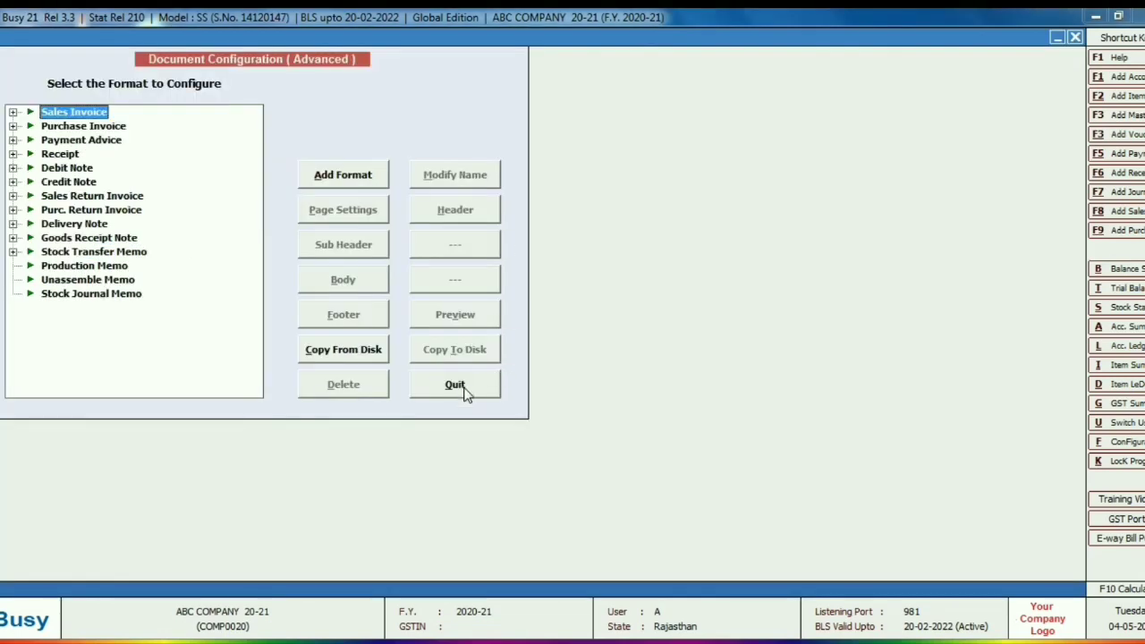
# Delete the Slip 3 inch (GST) format from the Sales Invoice formats.
pyautogui.doubleClick(75, 116)
pyautogui.click(96, 155)
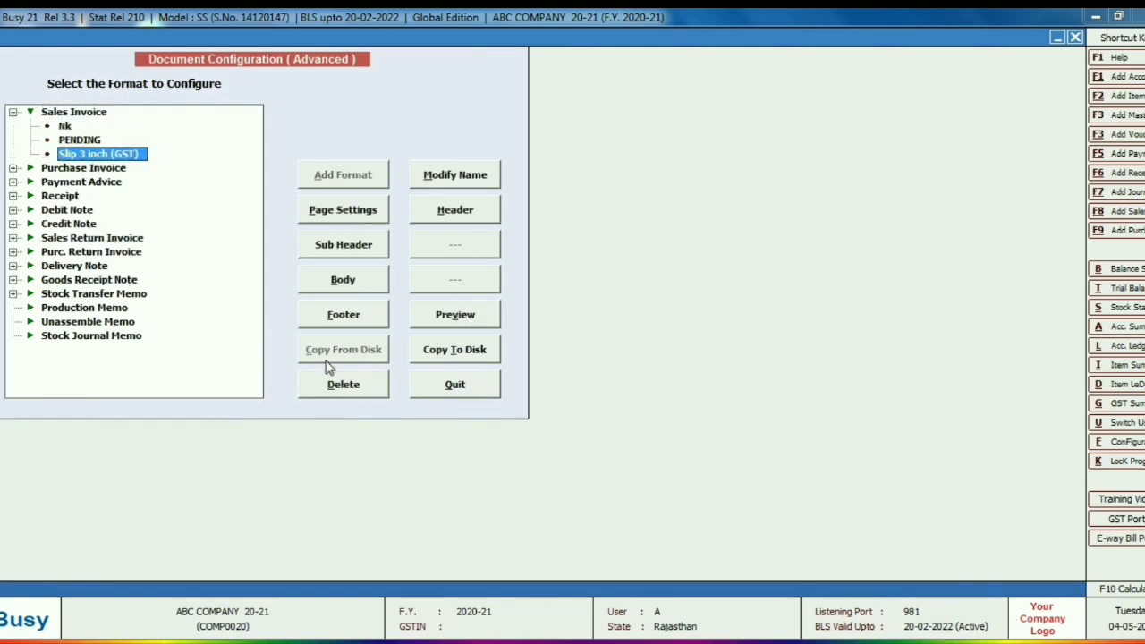
pyautogui.click(347, 386)
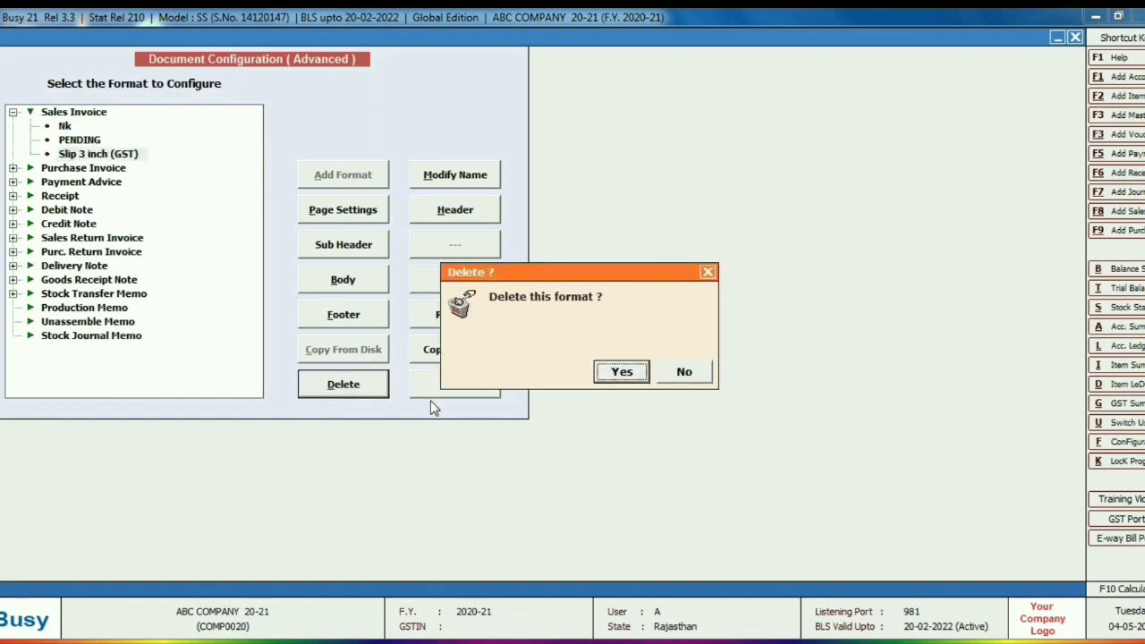
pyautogui.click(621, 376)
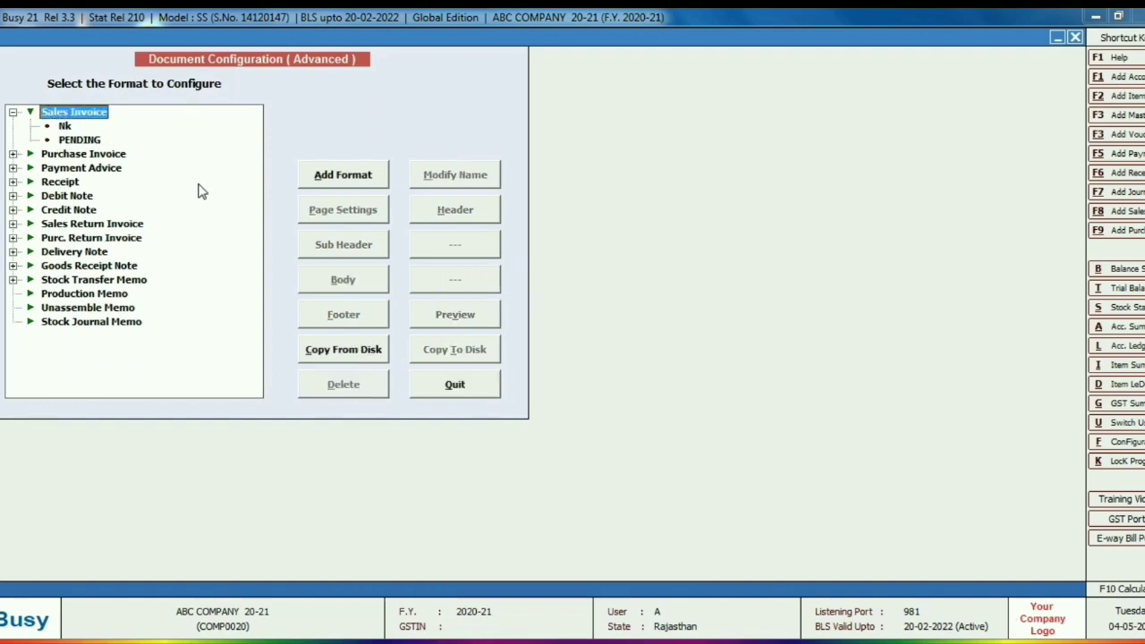
# Delete the PENDING and Nk formats from the Sales Invoice formats.
pyautogui.click(80, 141)
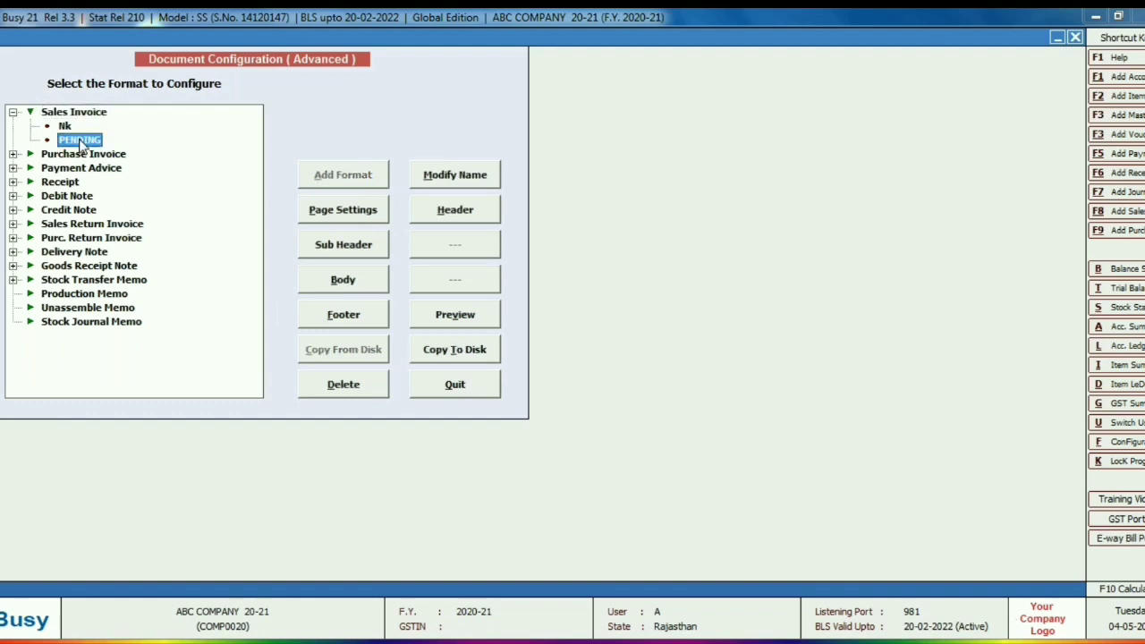
pyautogui.click(358, 390)
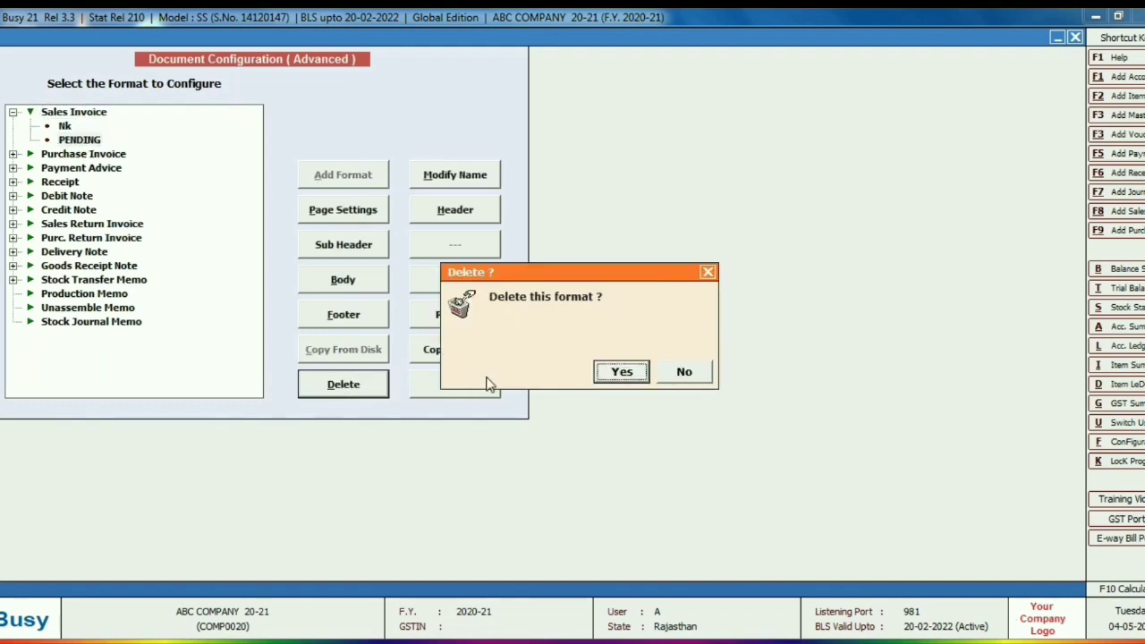
pyautogui.click(621, 372)
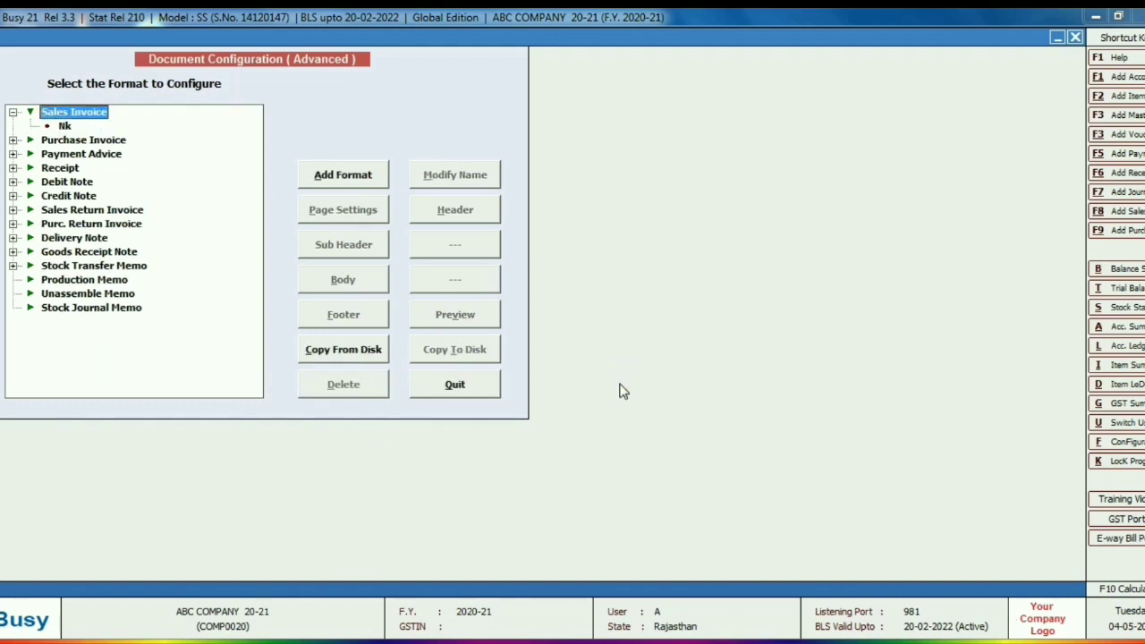
pyautogui.click(66, 128)
pyautogui.click(347, 385)
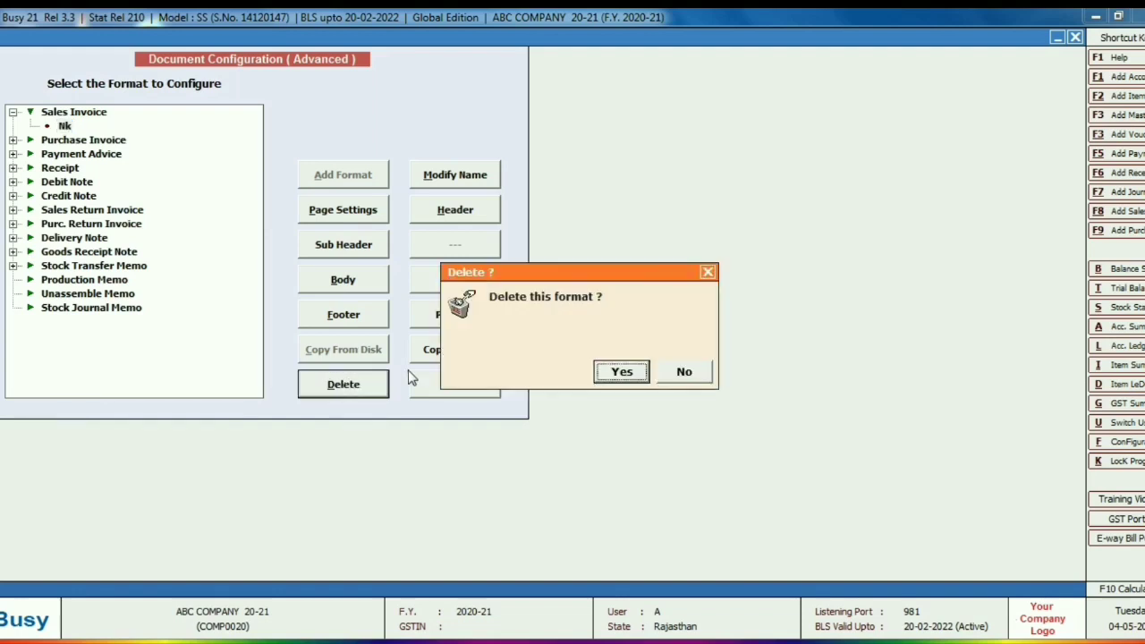
pyautogui.click(622, 374)
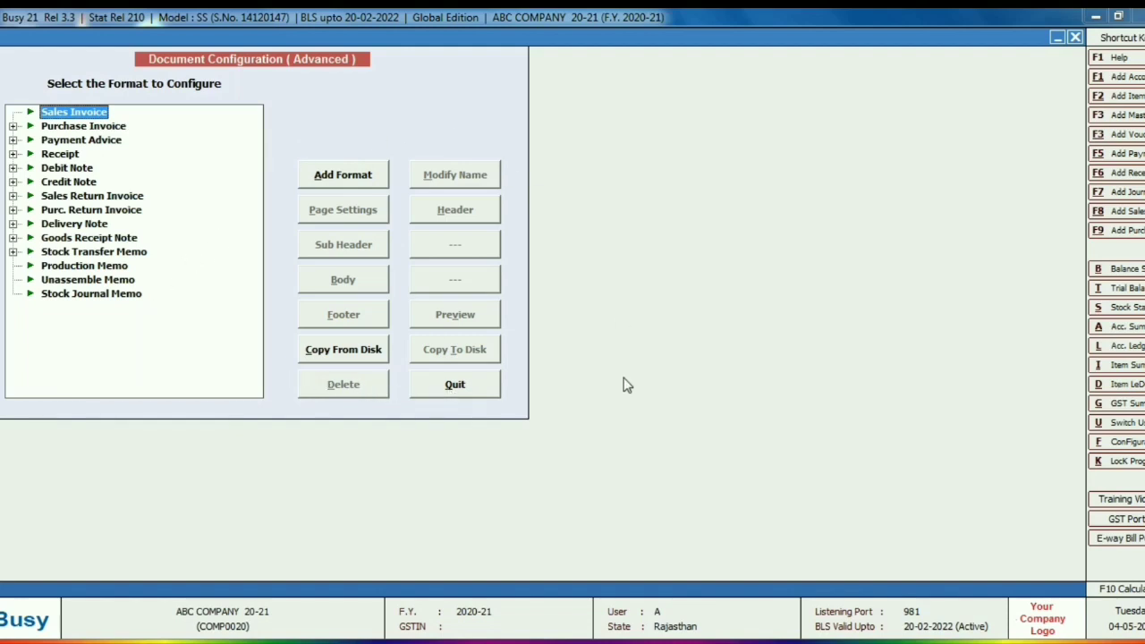
# Switch to Windows Explorer and open the BILL FORMAT folder on the Busy Data (D:) drive.
pyautogui.press('super+d')
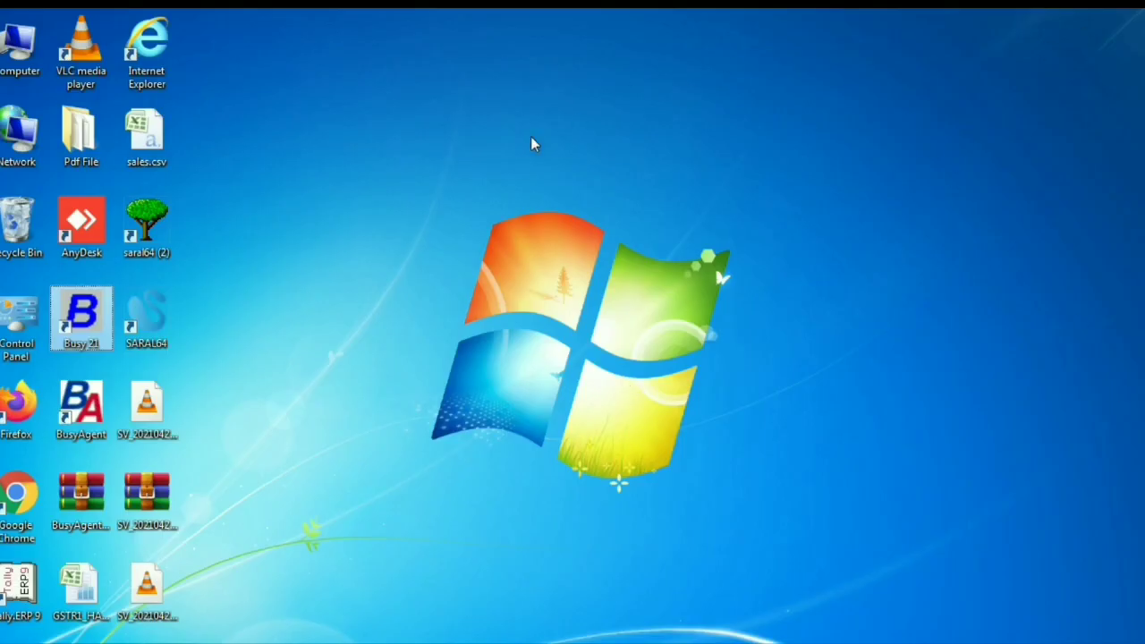
pyautogui.doubleClick(19, 59)
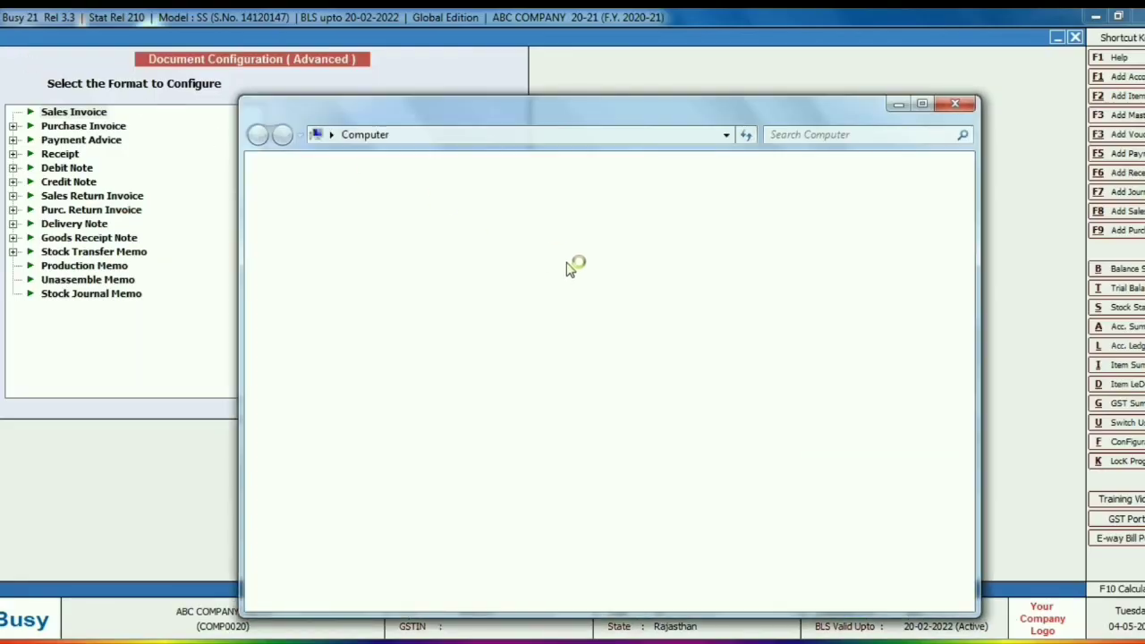
pyautogui.click(922, 104)
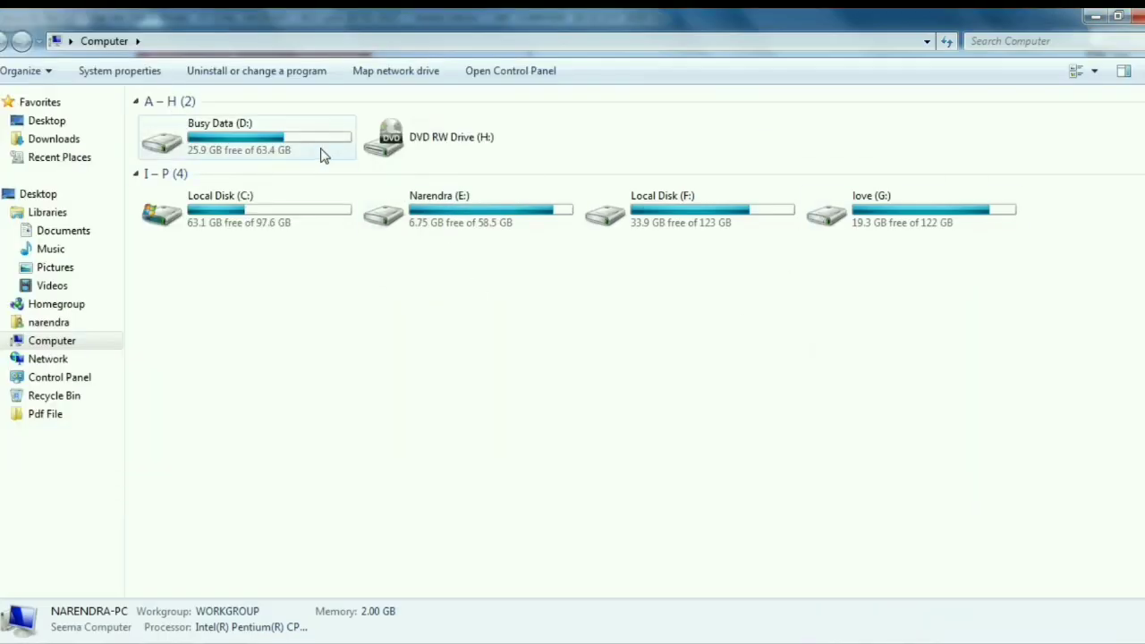
pyautogui.doubleClick(242, 136)
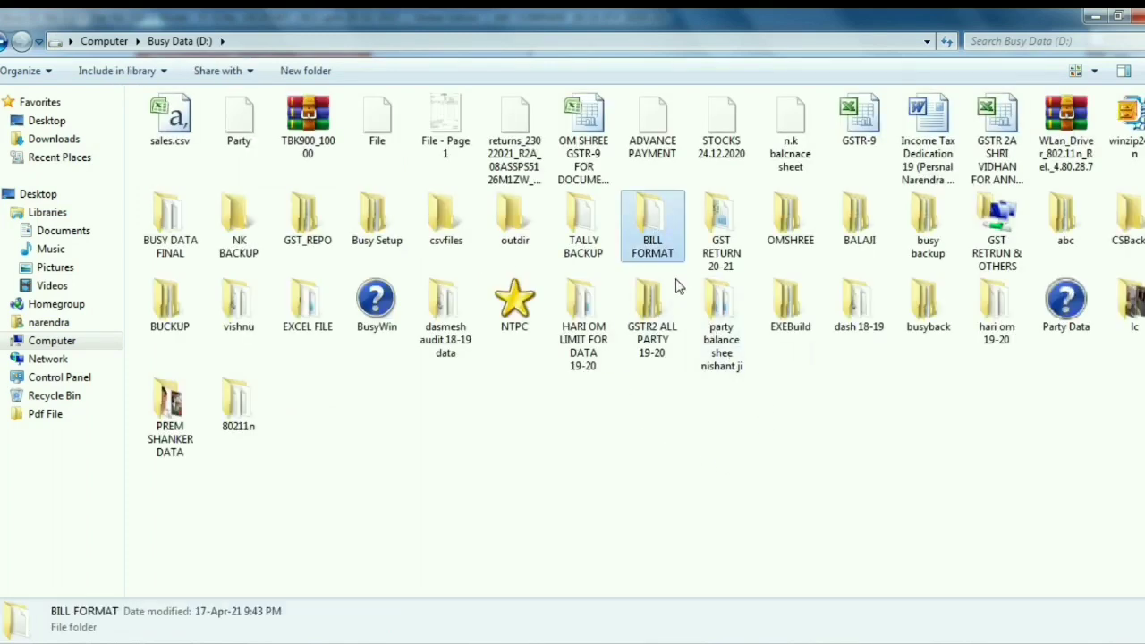
pyautogui.doubleClick(658, 240)
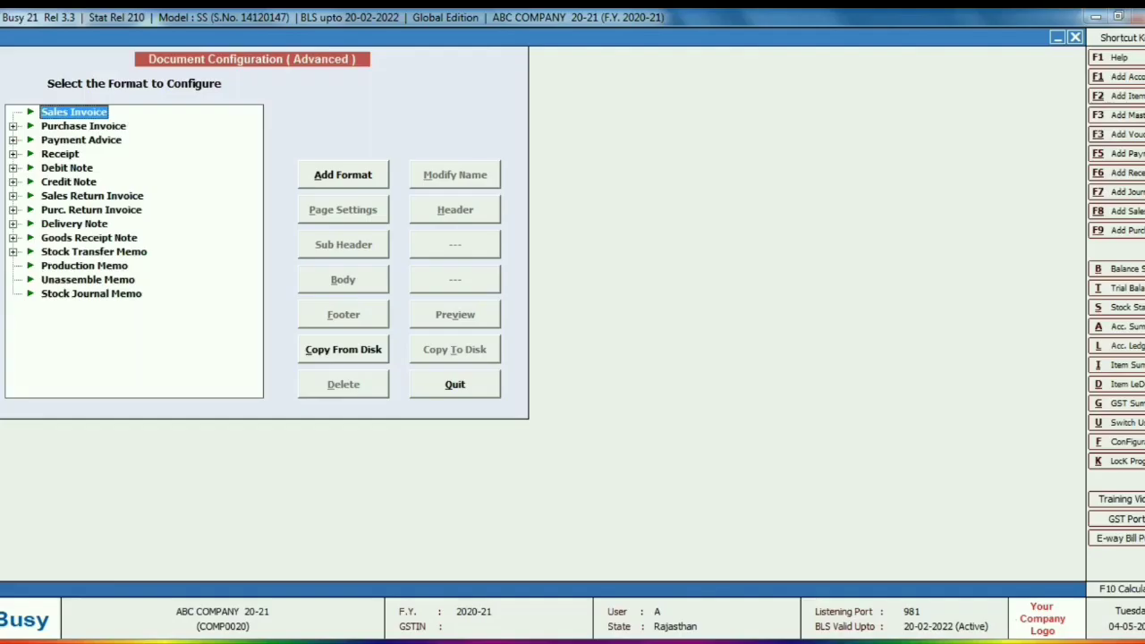
# Close the document configuration in Busy and reopen the Advanced configuration for Invoice / Document Printing.
pyautogui.press('Escape')
pyautogui.press('Escape')
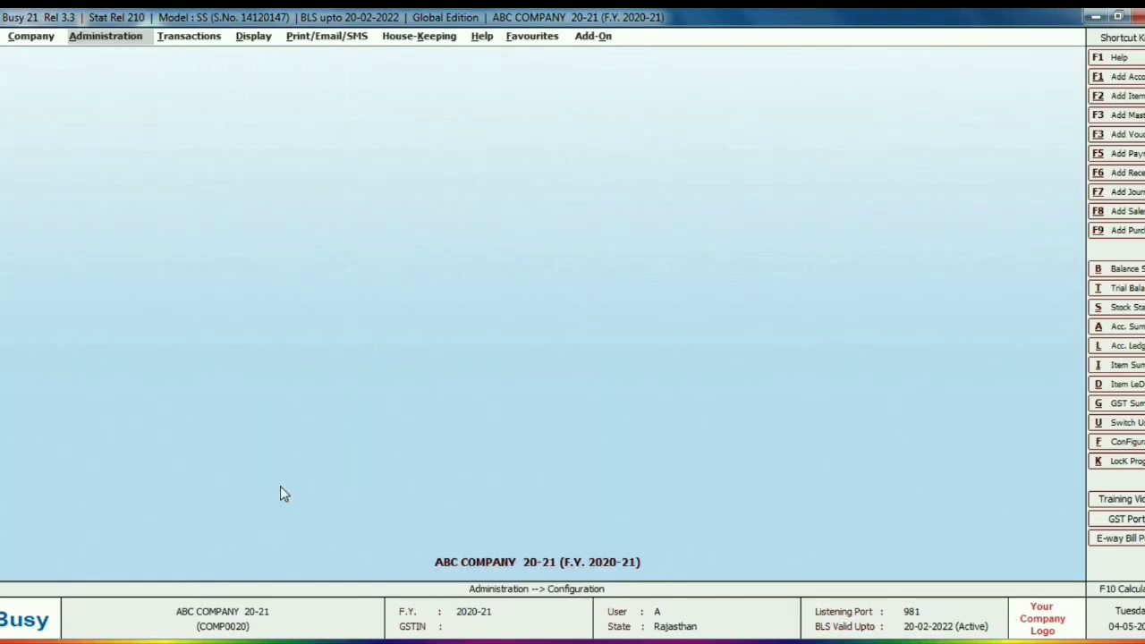
pyautogui.click(94, 40)
pyautogui.click(119, 70)
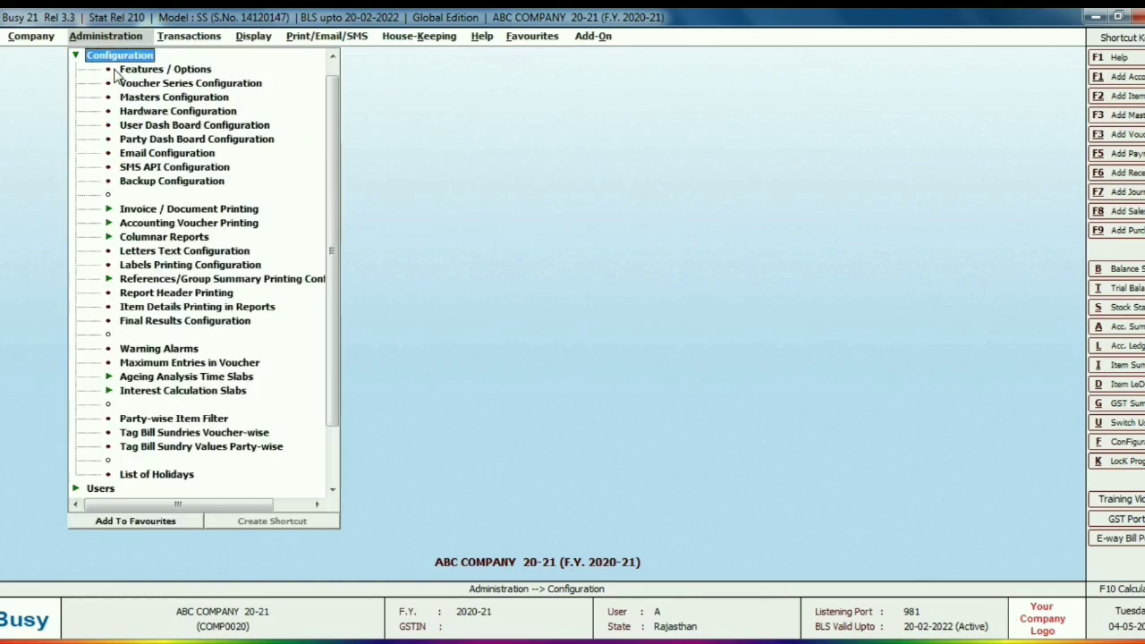
pyautogui.click(178, 211)
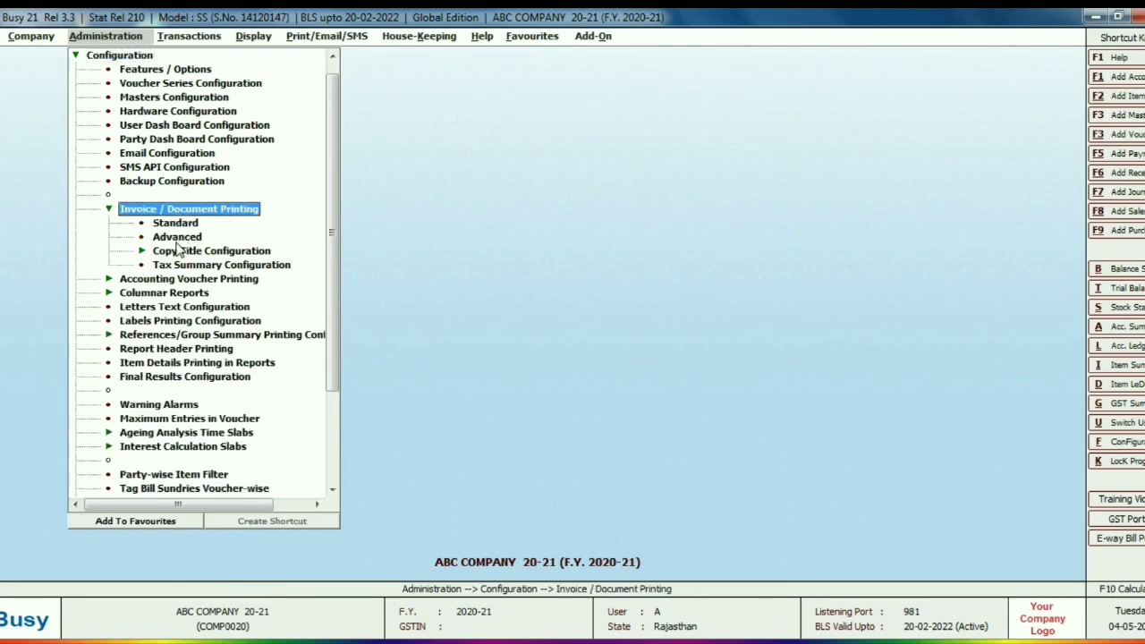
pyautogui.doubleClick(176, 238)
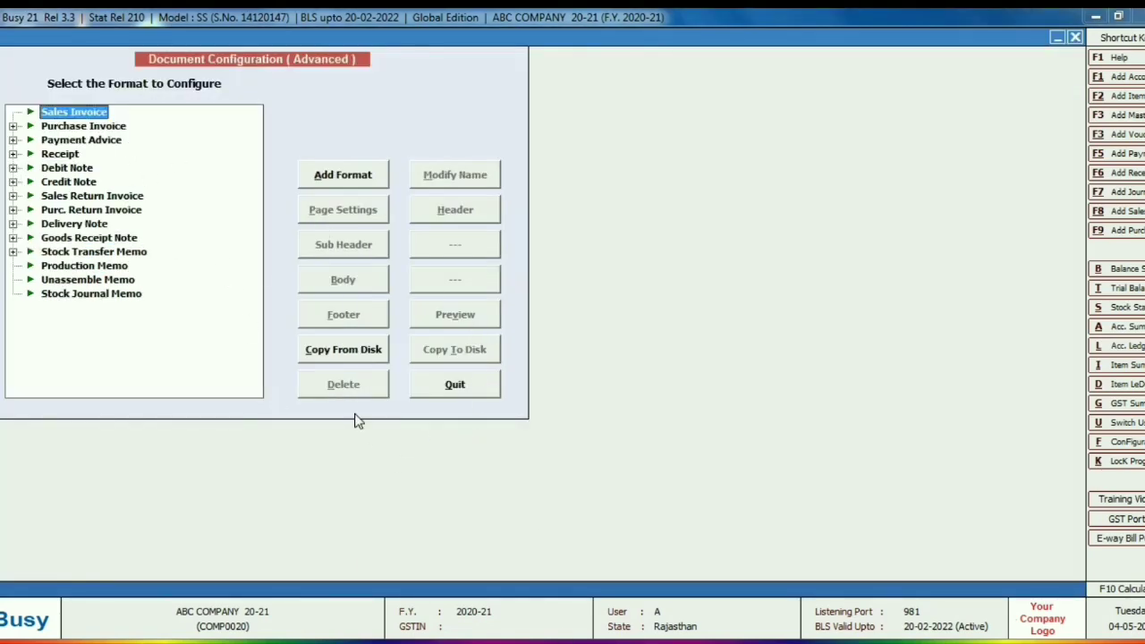
# Copy the saved bill format from the D:\BILL FORMAT folder into the document configuration.
pyautogui.click(331, 353)
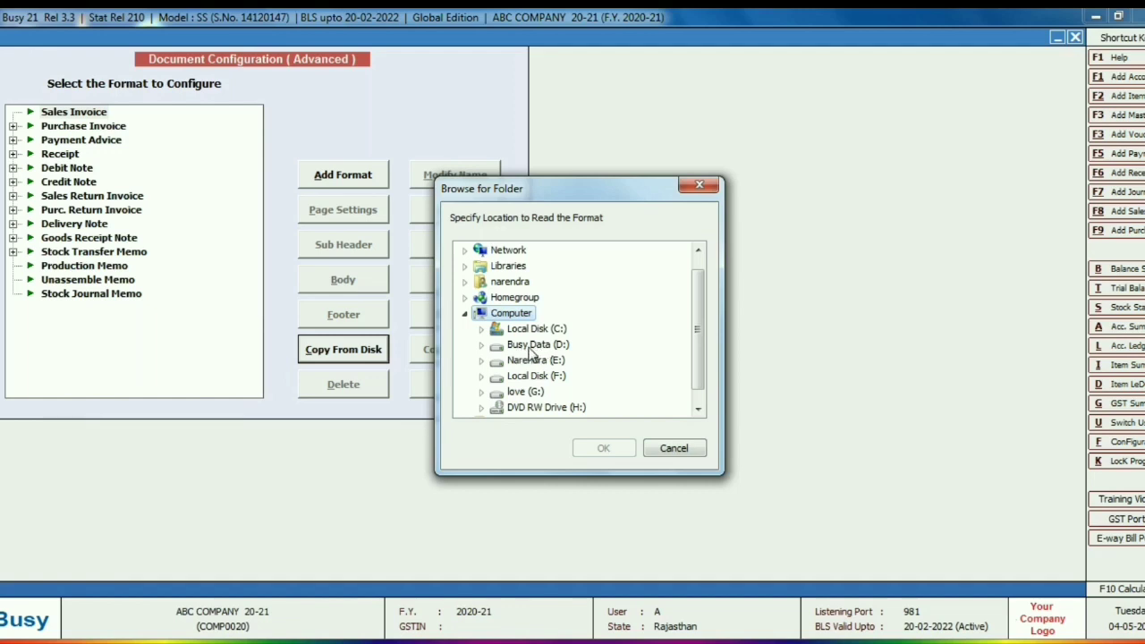
pyautogui.doubleClick(531, 345)
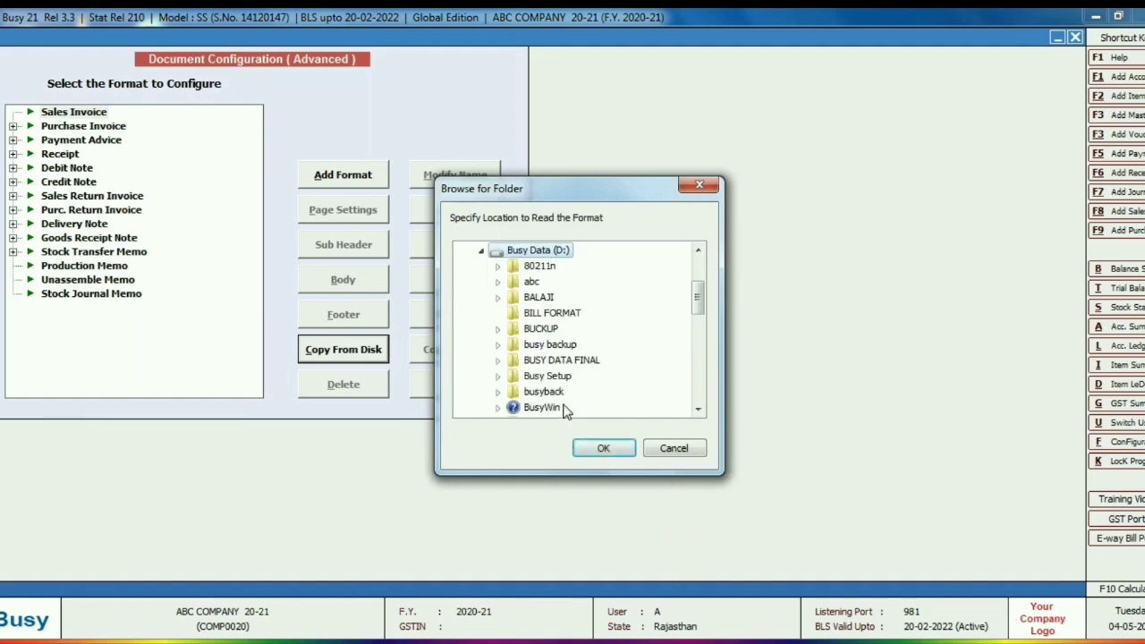
pyautogui.click(552, 318)
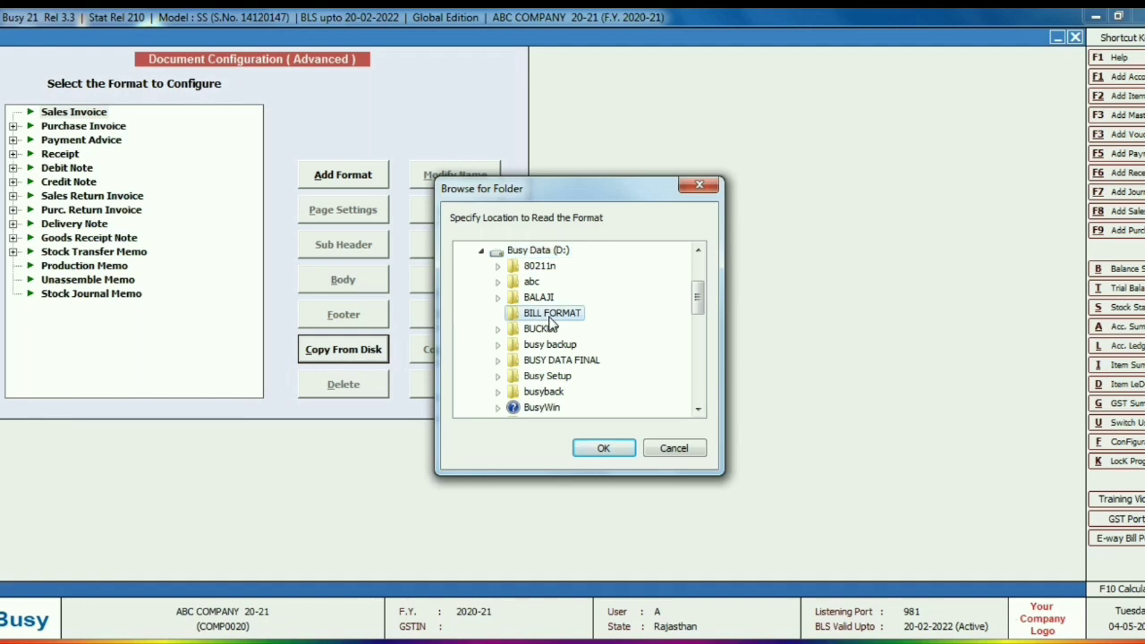
pyautogui.click(601, 449)
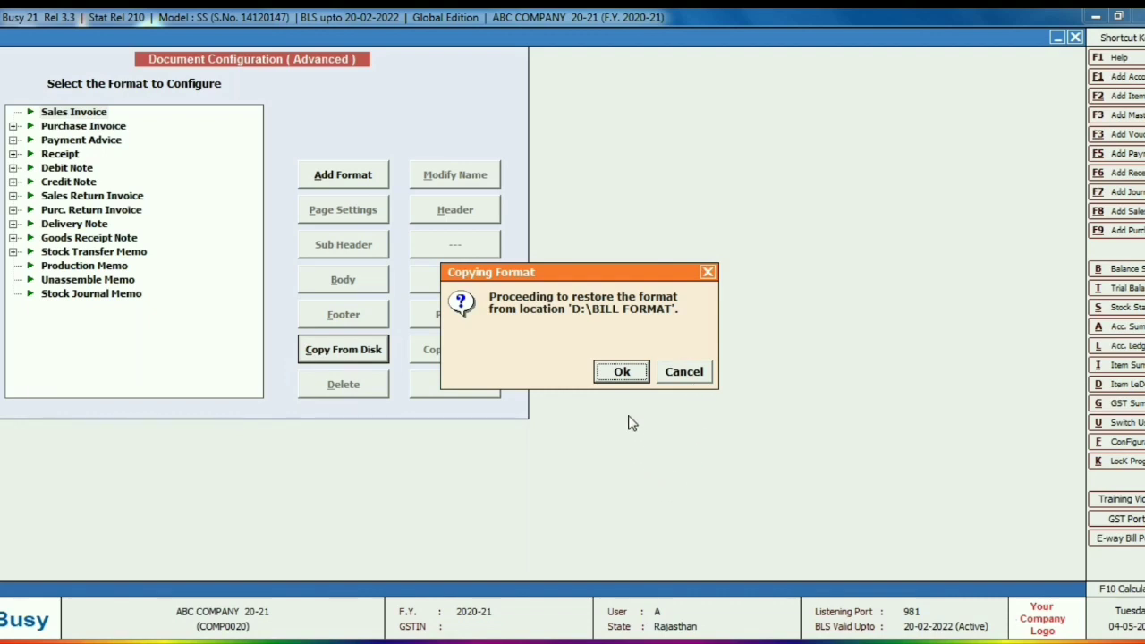
pyautogui.click(620, 377)
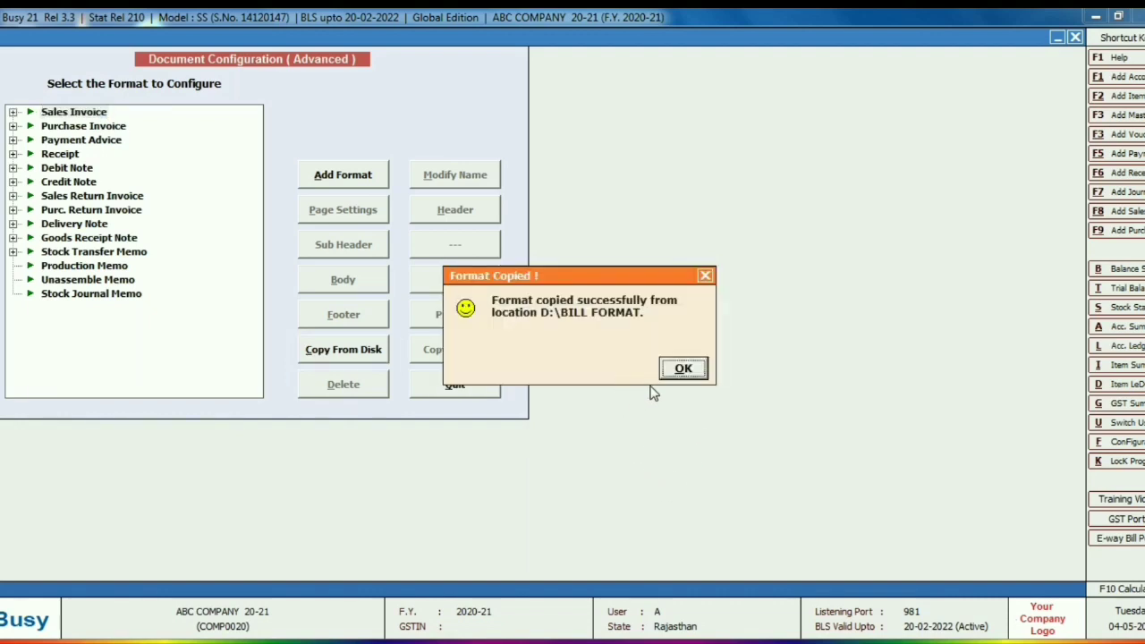
pyautogui.click(680, 370)
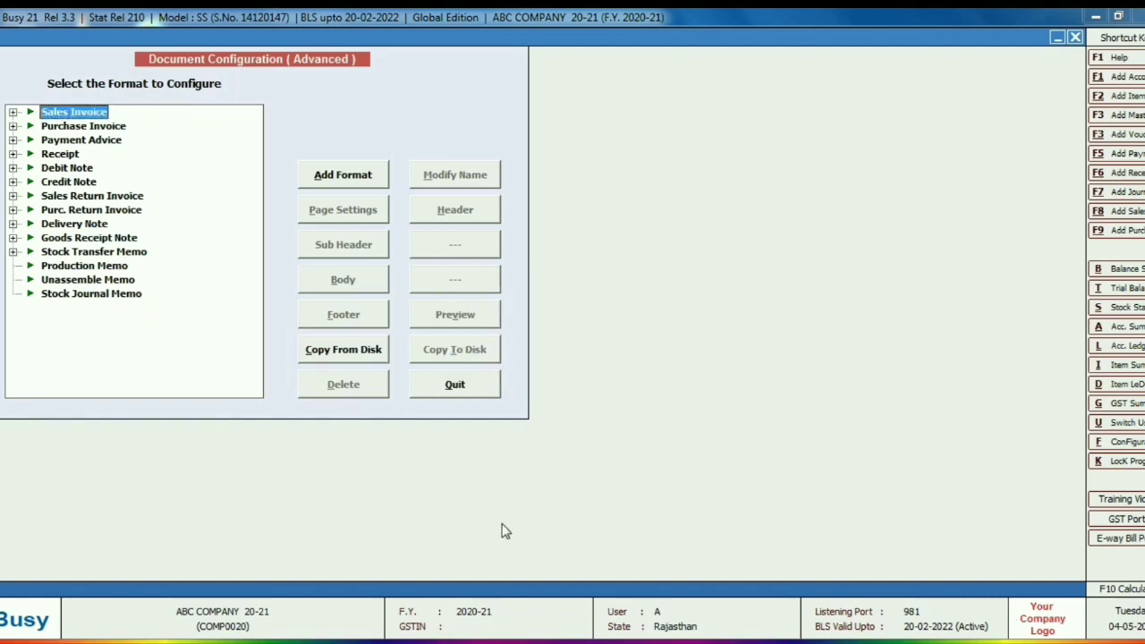
# Preview the Slip 3 inch (GST) format under Sales Invoice, and close the preview.
pyautogui.doubleClick(71, 114)
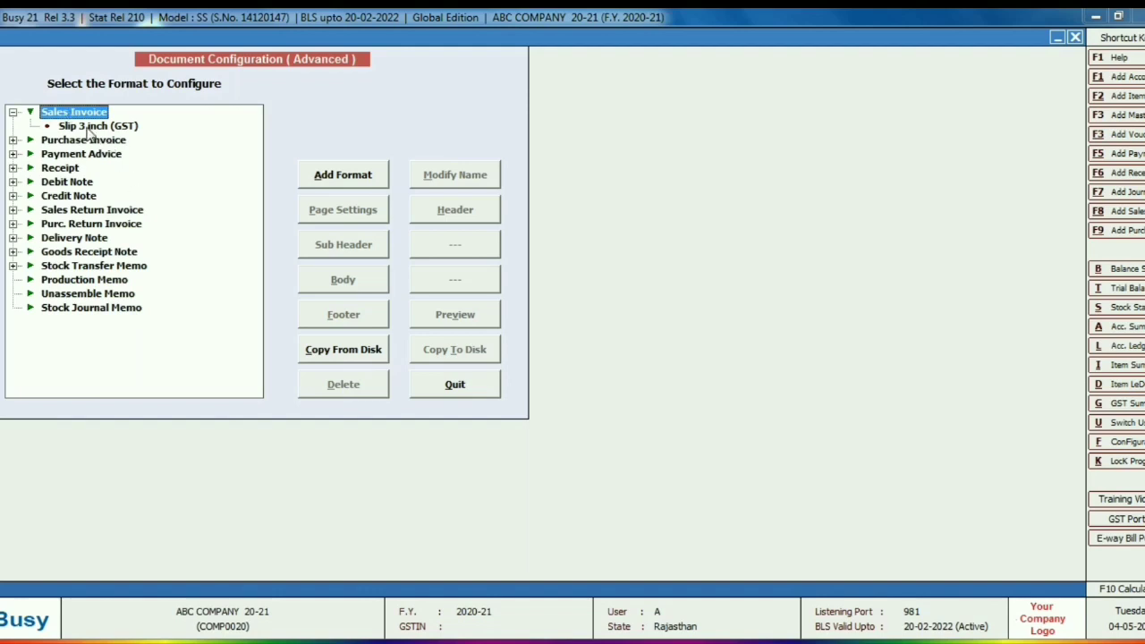
pyautogui.click(91, 127)
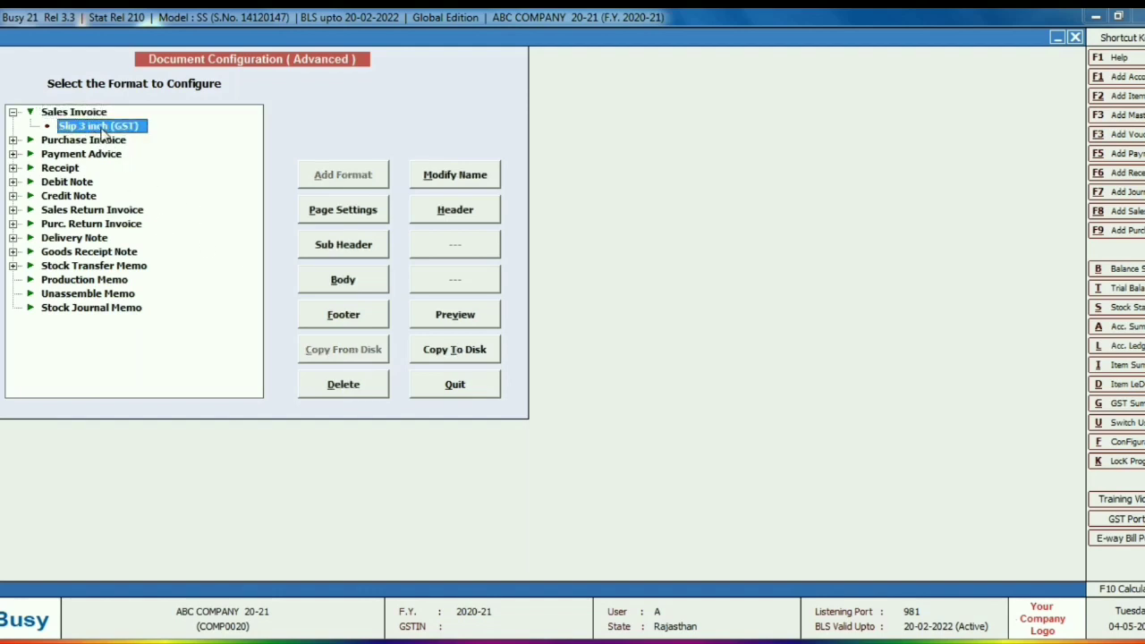
pyautogui.click(451, 318)
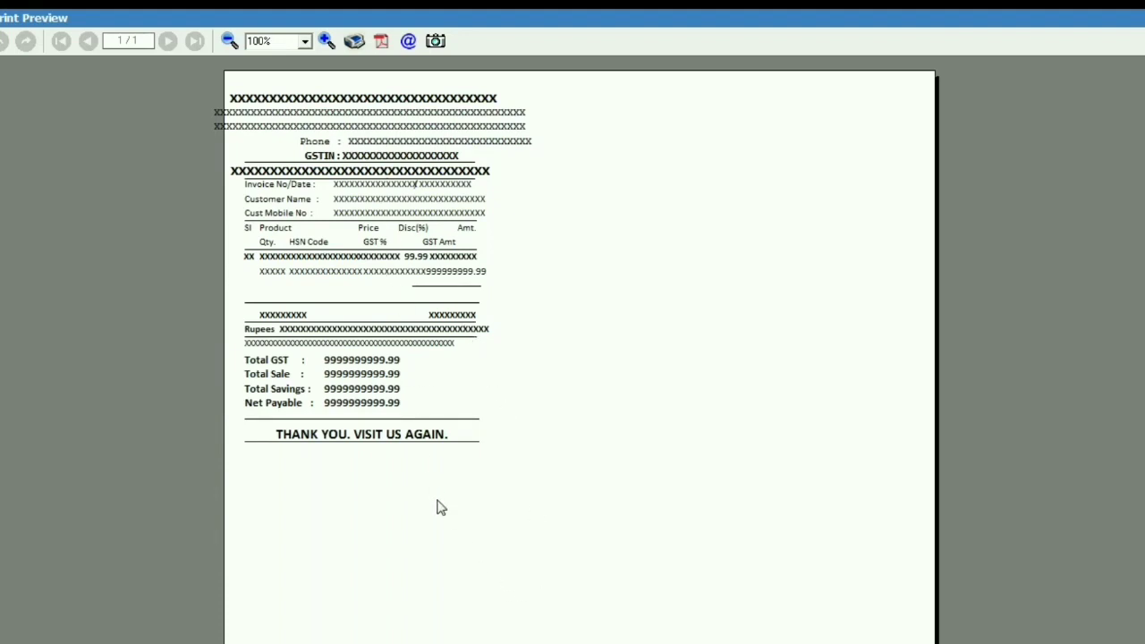
pyautogui.press('Escape')
# Preview the cash sales voucher dated 25-05-2020 in the STANDARD invoice format, and close the preview.
pyautogui.press('Right')
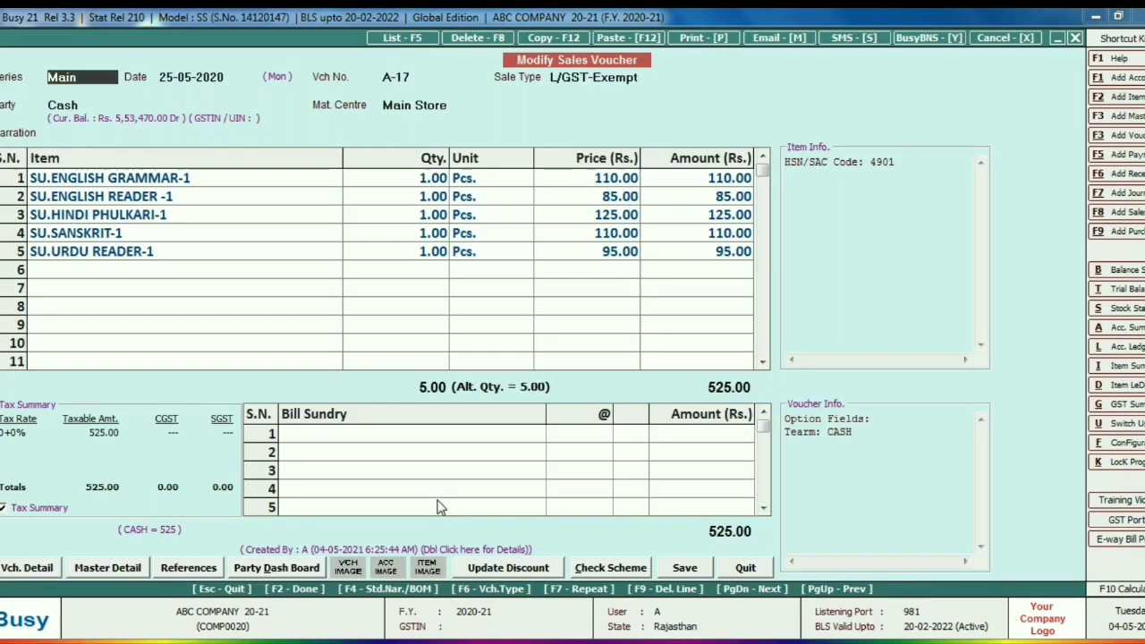
pyautogui.hotkey('alt', 'p')
pyautogui.press('Return')
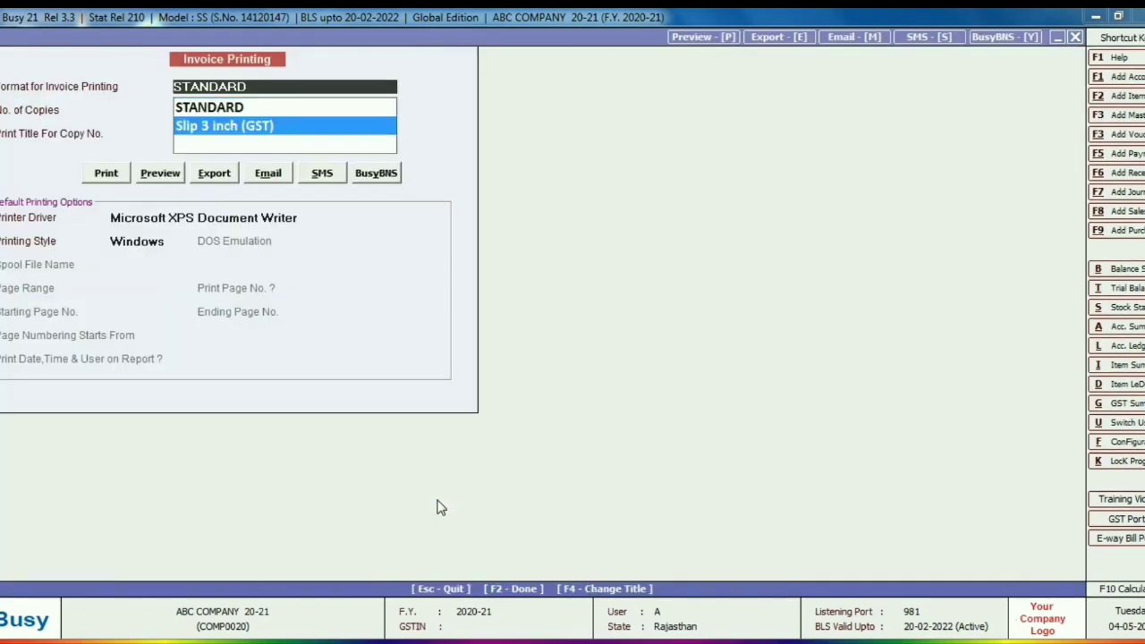
pyautogui.press('Up')
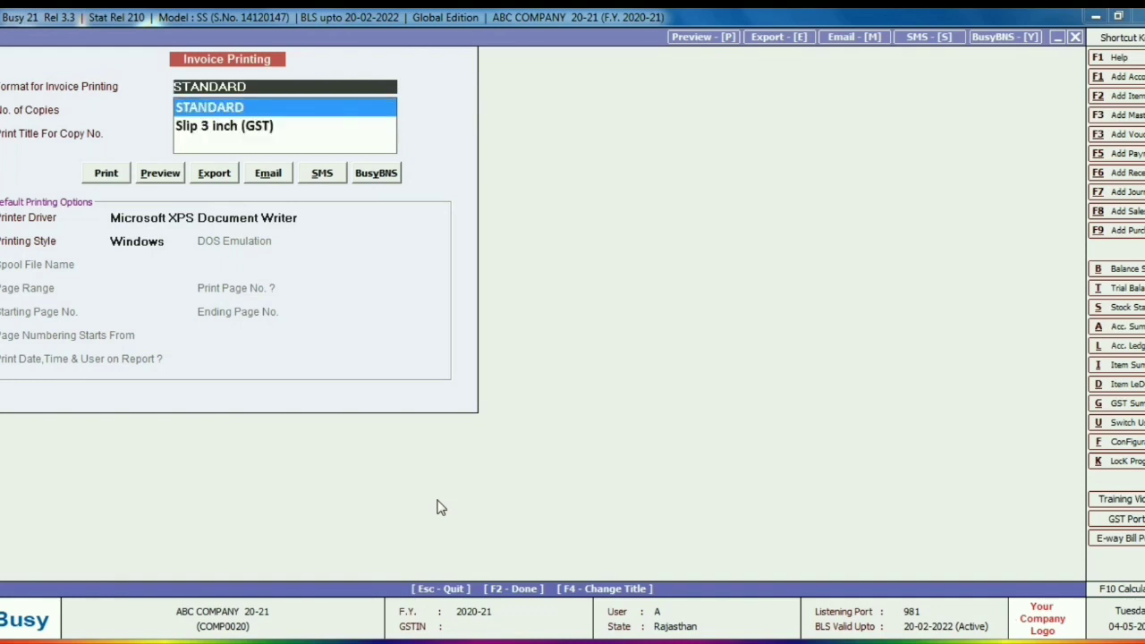
pyautogui.press('Return')
pyautogui.press('Return')
pyautogui.press('Return')
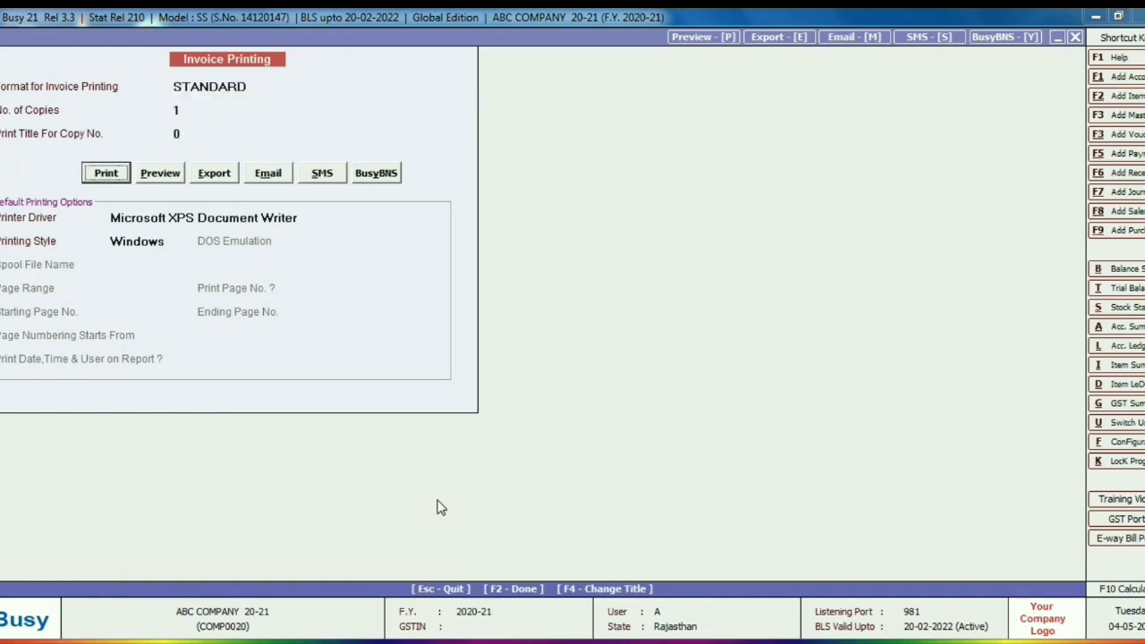
pyautogui.press('Right')
pyautogui.press('Return')
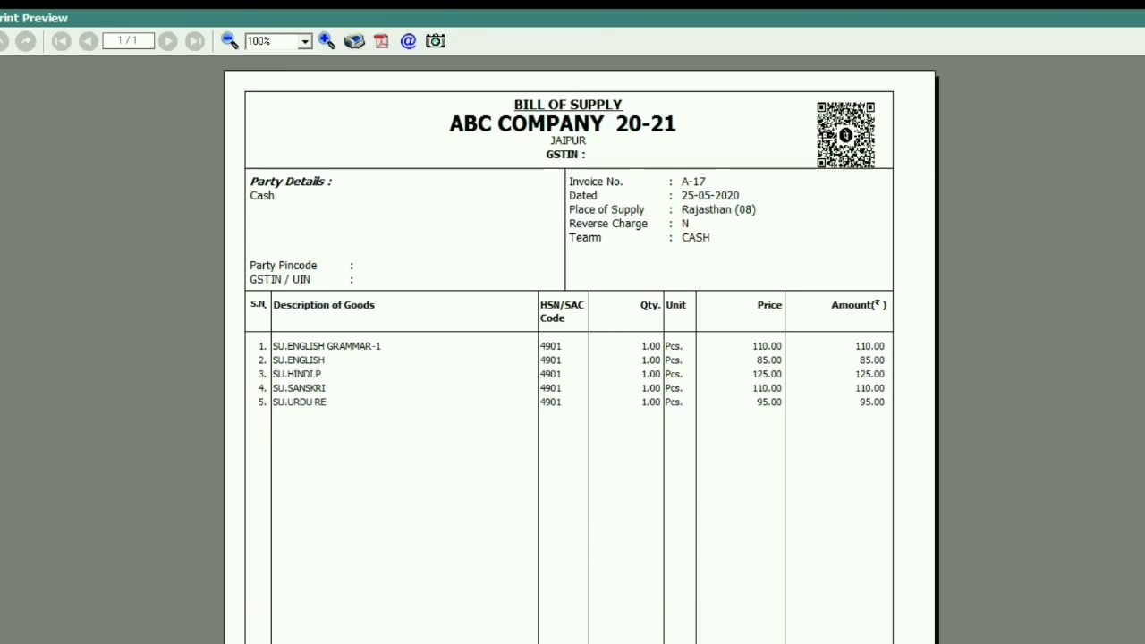
pyautogui.press('Escape')
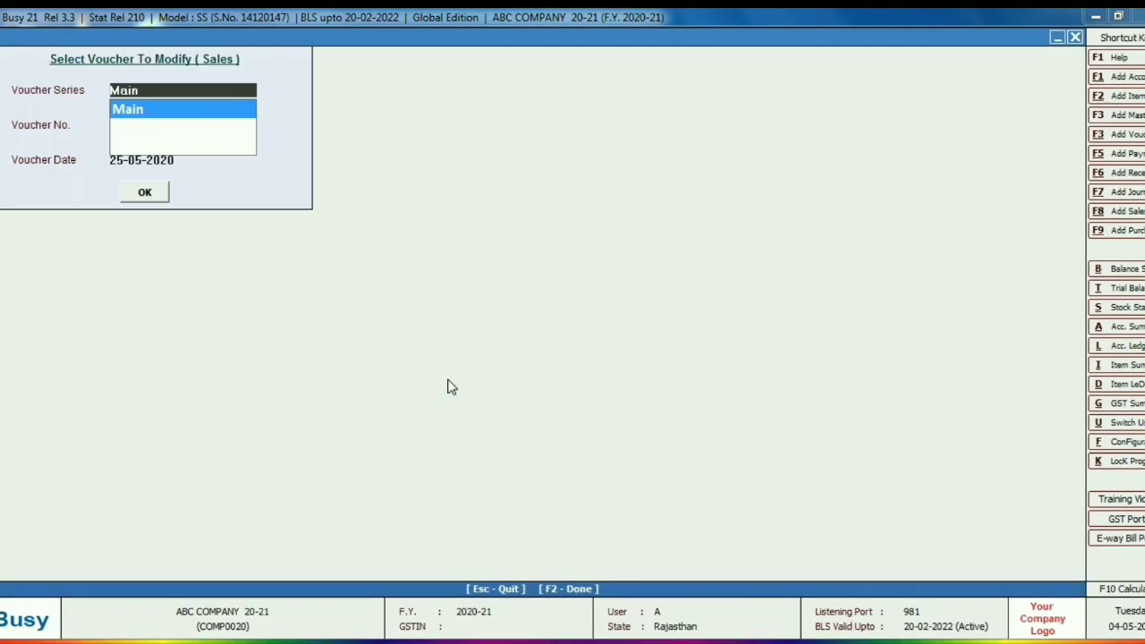
# Reopen the Main series sales voucher dated 25-05-2020 for modification.
pyautogui.press('Return')
pyautogui.press('Return')
pyautogui.press('Return')
pyautogui.press('Return')
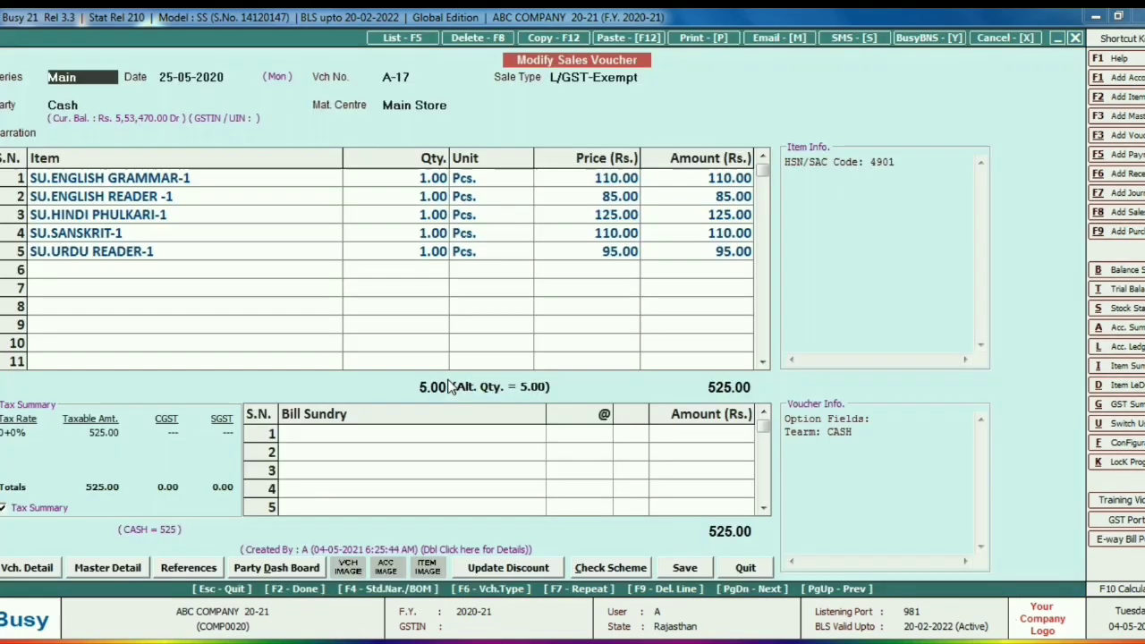
# Preview the open sales voucher's invoice in the Slip 3 inch (GST) format.
pyautogui.hotkey('alt', 'p')
pyautogui.press('Return')
pyautogui.press('Down')
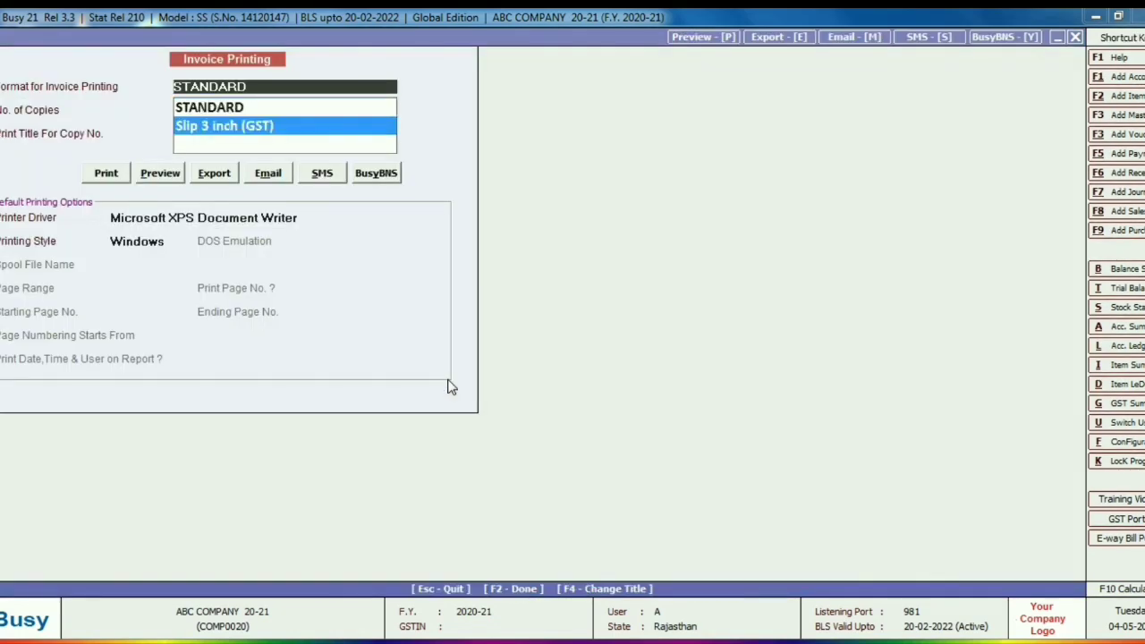
pyautogui.press('Return')
pyautogui.press('Return')
pyautogui.press('Return')
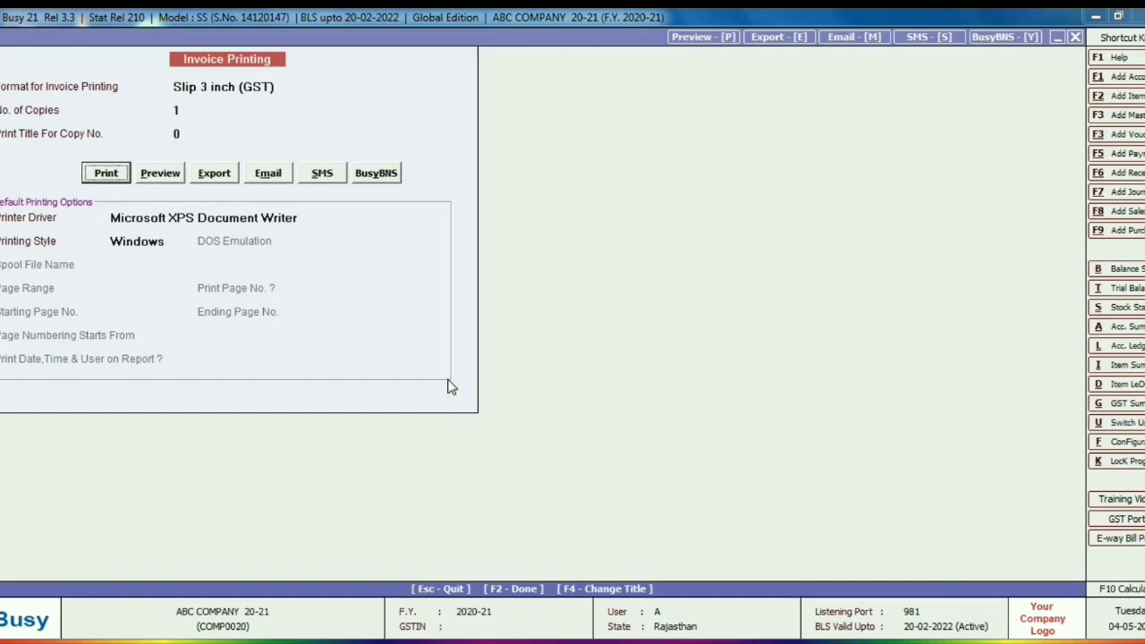
pyautogui.press('Right')
pyautogui.press('Return')
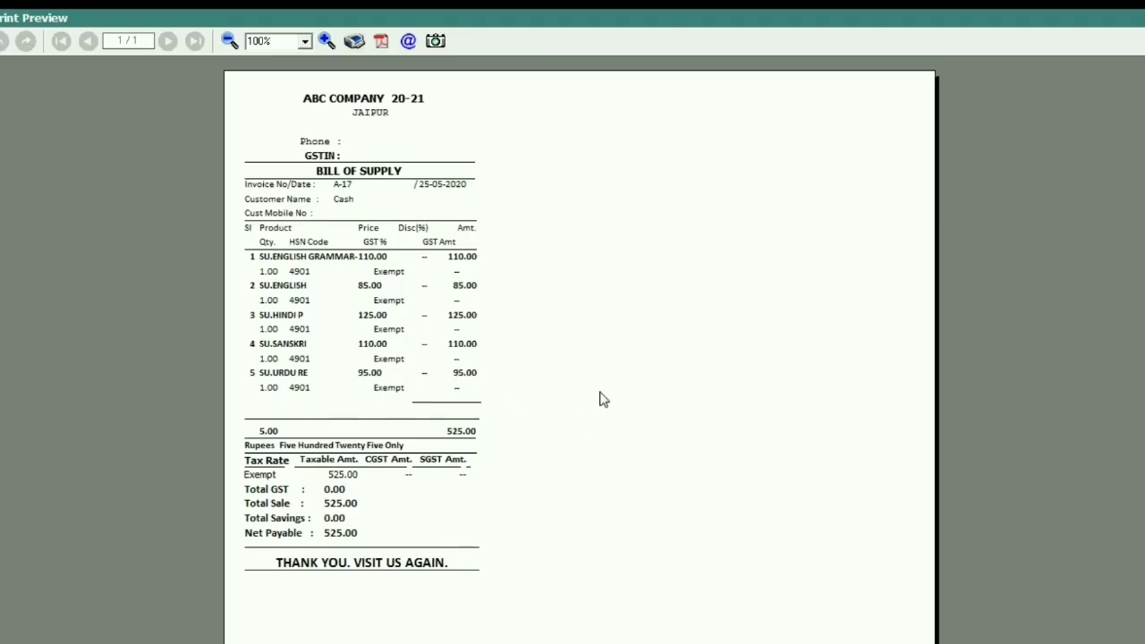